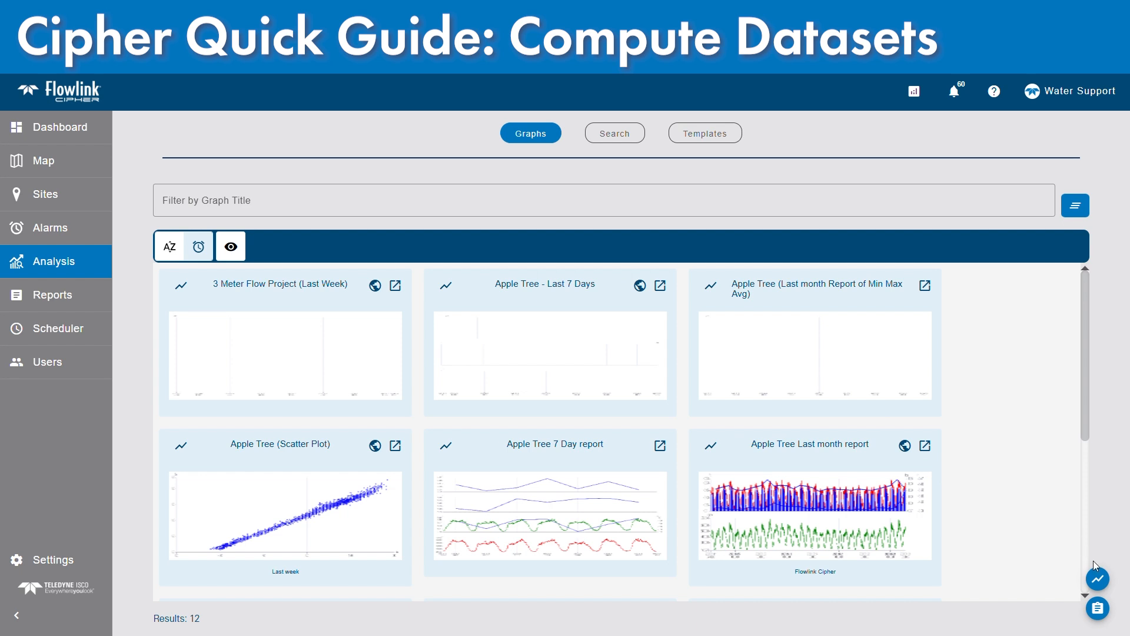
Start computing a new dataset and expand the General Functions, Domain Functions and Flow Rate Calculation groups to review the available functions
{"action": "left_click", "coordinate": [1102, 611]}
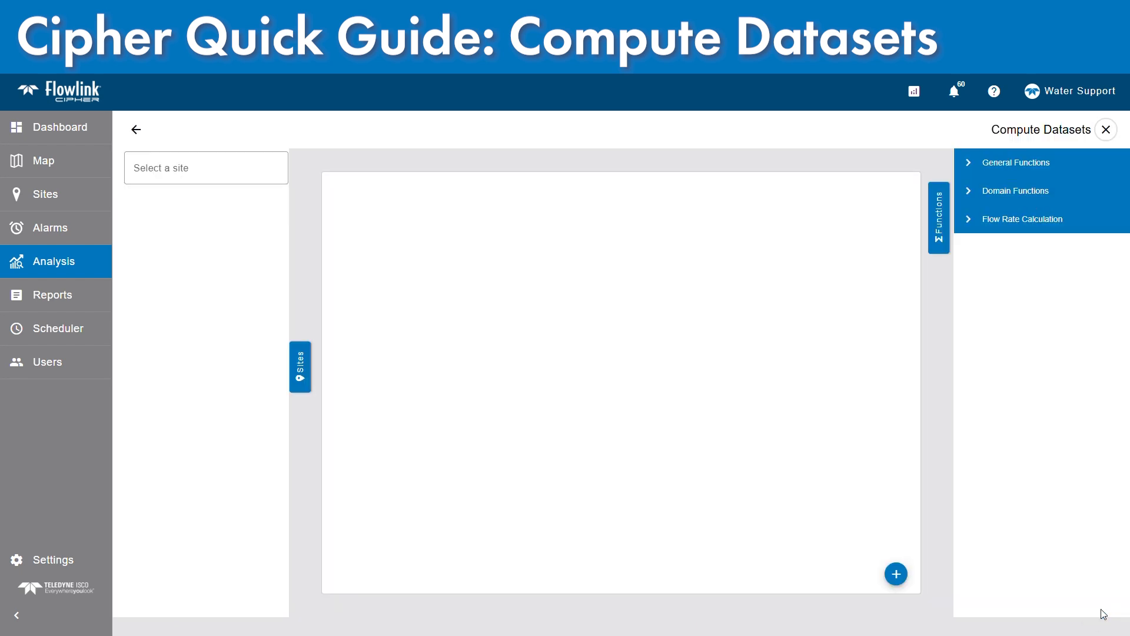
{"action": "left_click_drag", "start_coordinate": [990, 130], "coordinate": [1086, 130]}
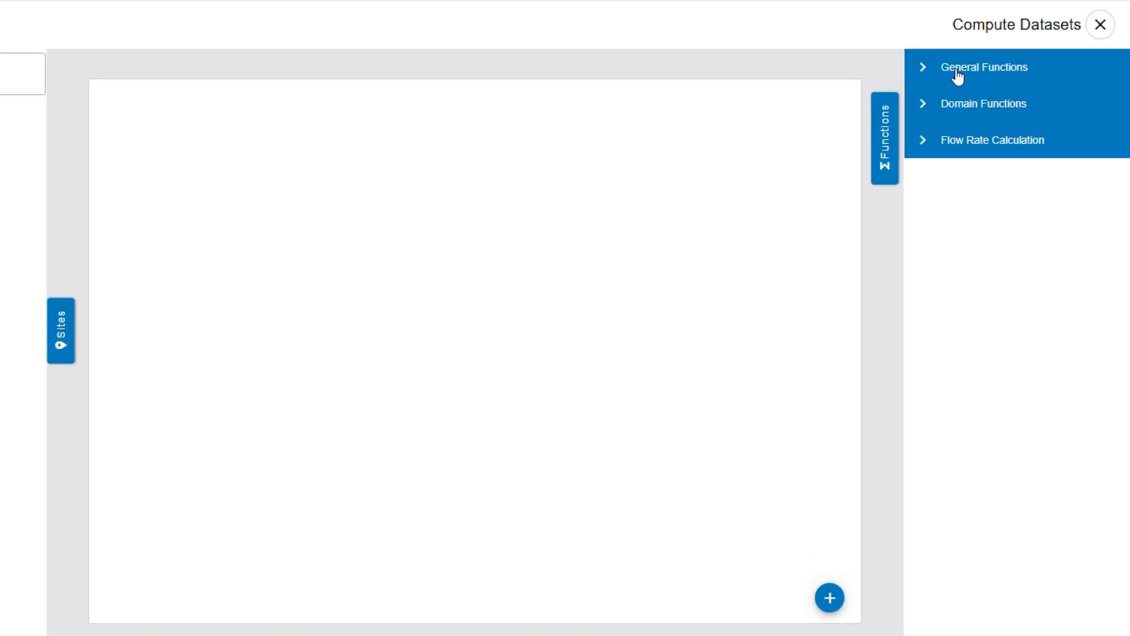
{"action": "left_click", "coordinate": [992, 133]}
{"action": "left_click", "coordinate": [969, 216]}
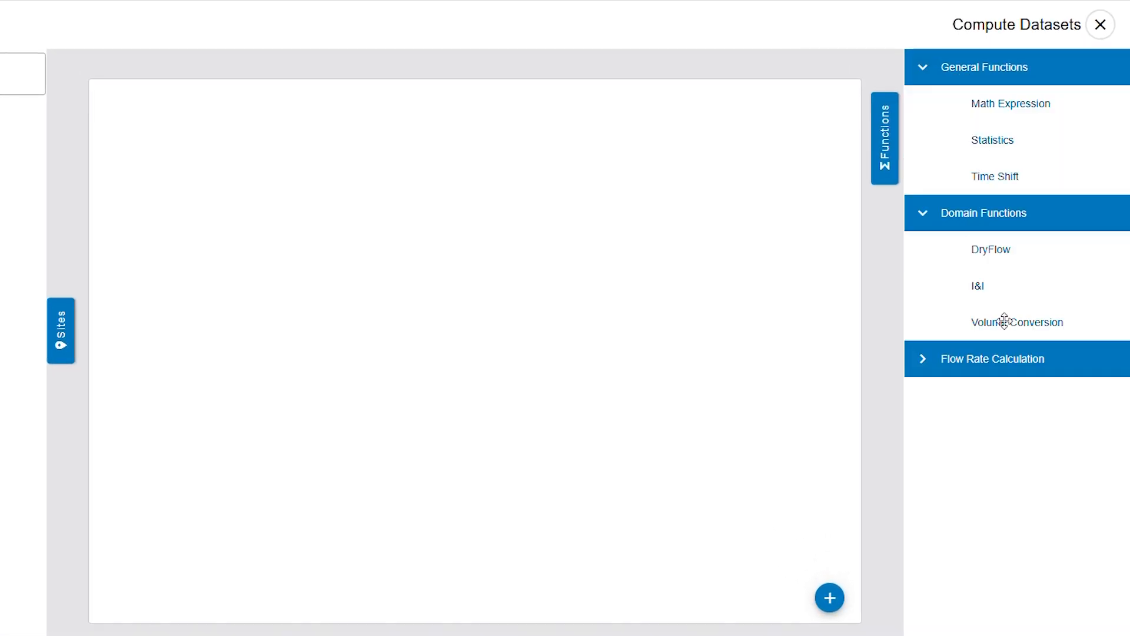
{"action": "left_click", "coordinate": [994, 358]}
{"action": "scroll", "coordinate": [1009, 490], "scroll_direction": "down", "scroll_amount": 1}
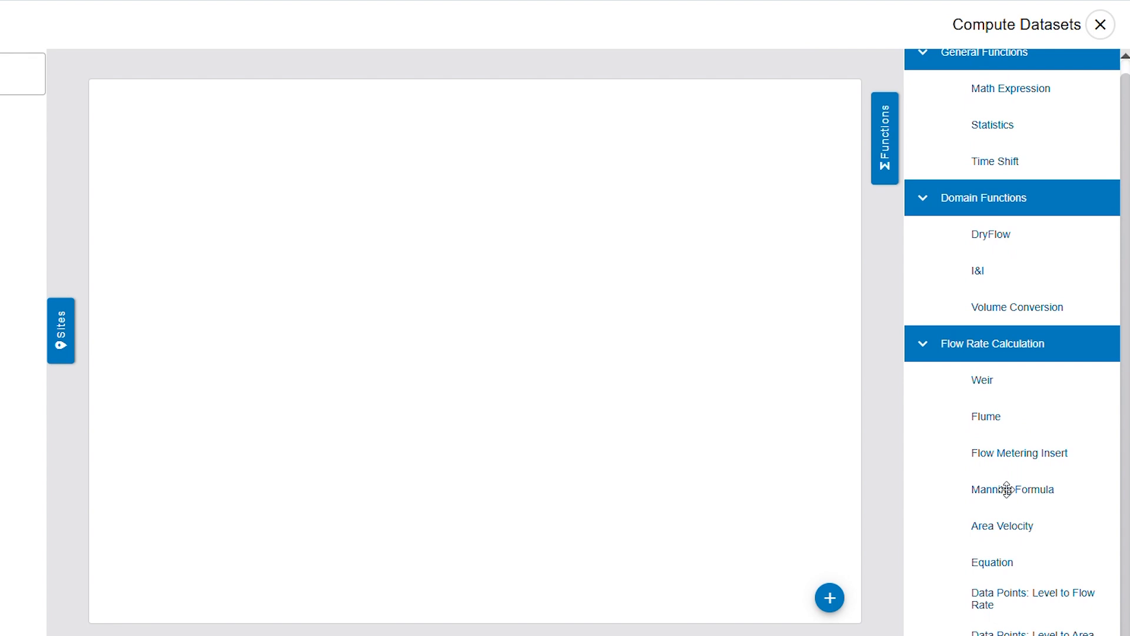
{"action": "scroll", "coordinate": [1007, 489], "scroll_direction": "up", "scroll_amount": 1}
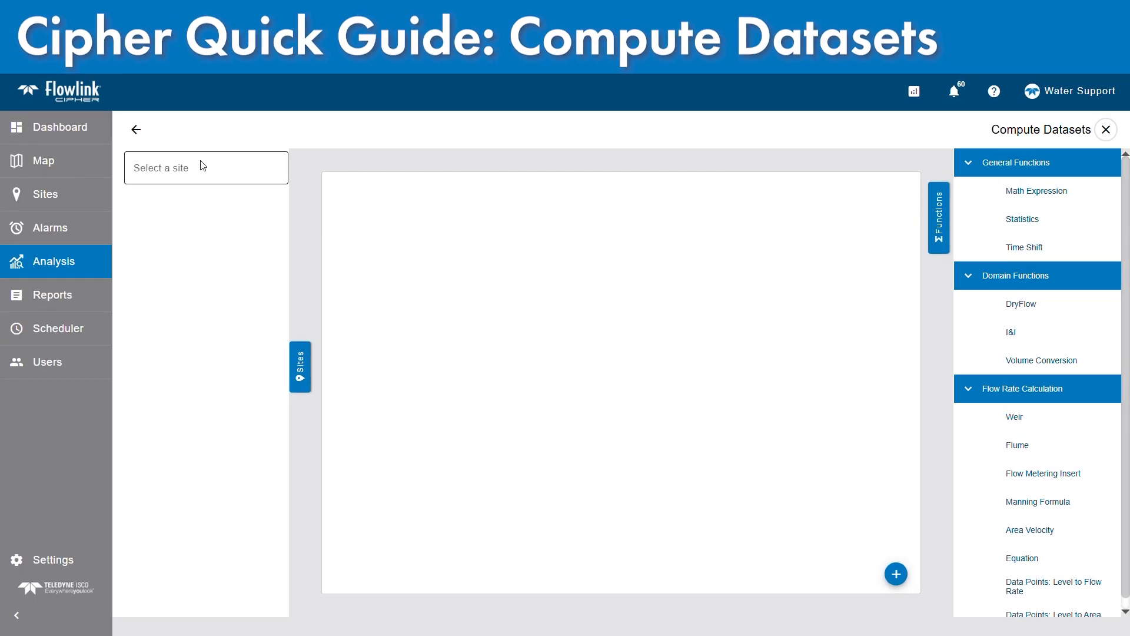
Select the Elba Ave site as the data source for the computed dataset
{"action": "left_click", "coordinate": [197, 168]}
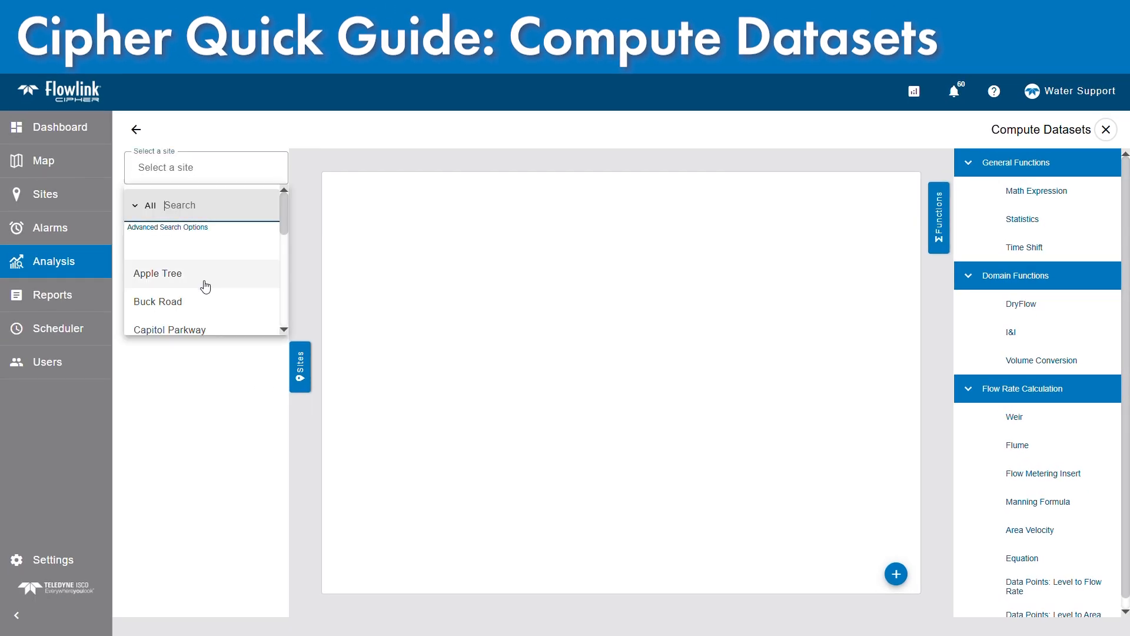
{"action": "scroll", "coordinate": [203, 286], "scroll_direction": "down", "scroll_amount": 5}
{"action": "scroll", "coordinate": [202, 285], "scroll_direction": "up", "scroll_amount": 2}
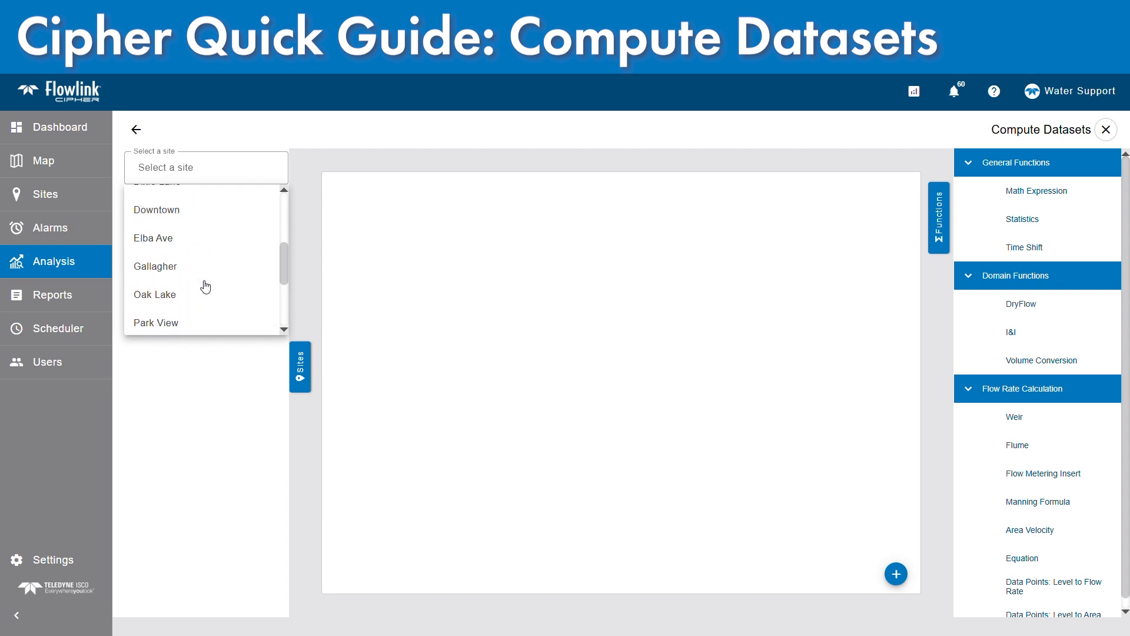
{"action": "left_click", "coordinate": [169, 247]}
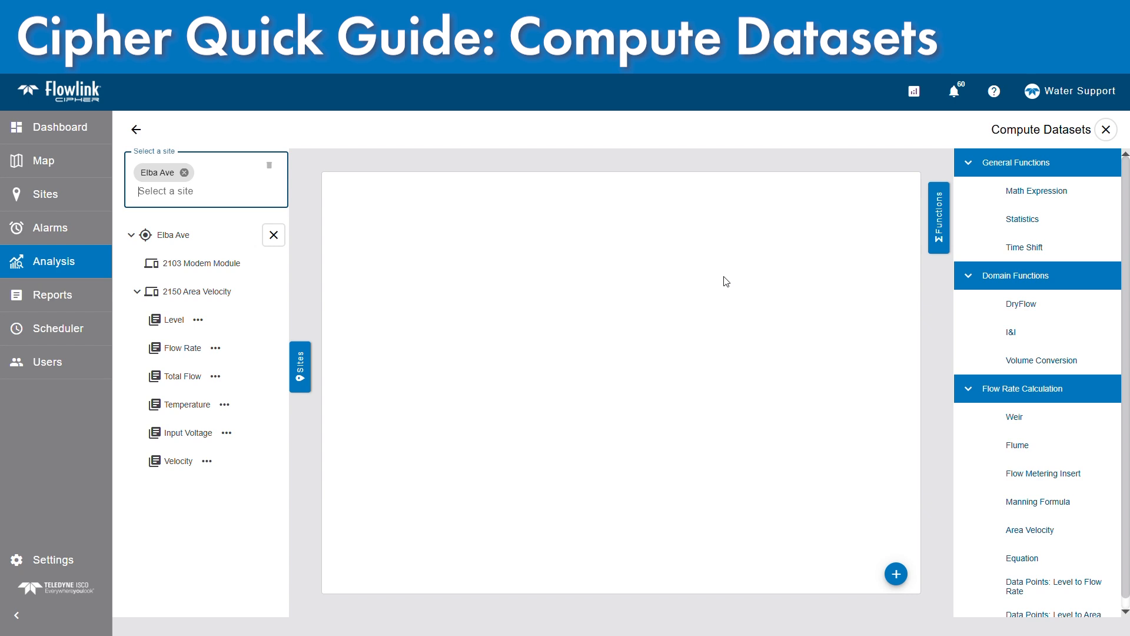
Add the DryFlow function to the workspace and assign Elba Ave's Flow Rate dataset as its input
{"action": "left_click", "coordinate": [1033, 311]}
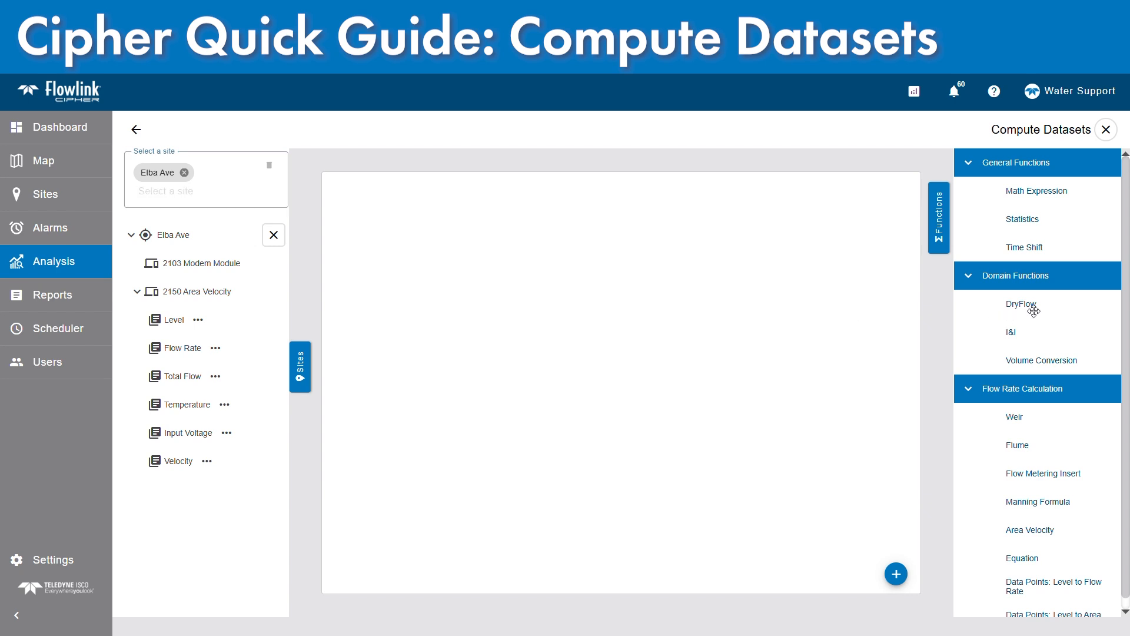
{"action": "left_click_drag", "start_coordinate": [1034, 311], "coordinate": [549, 244]}
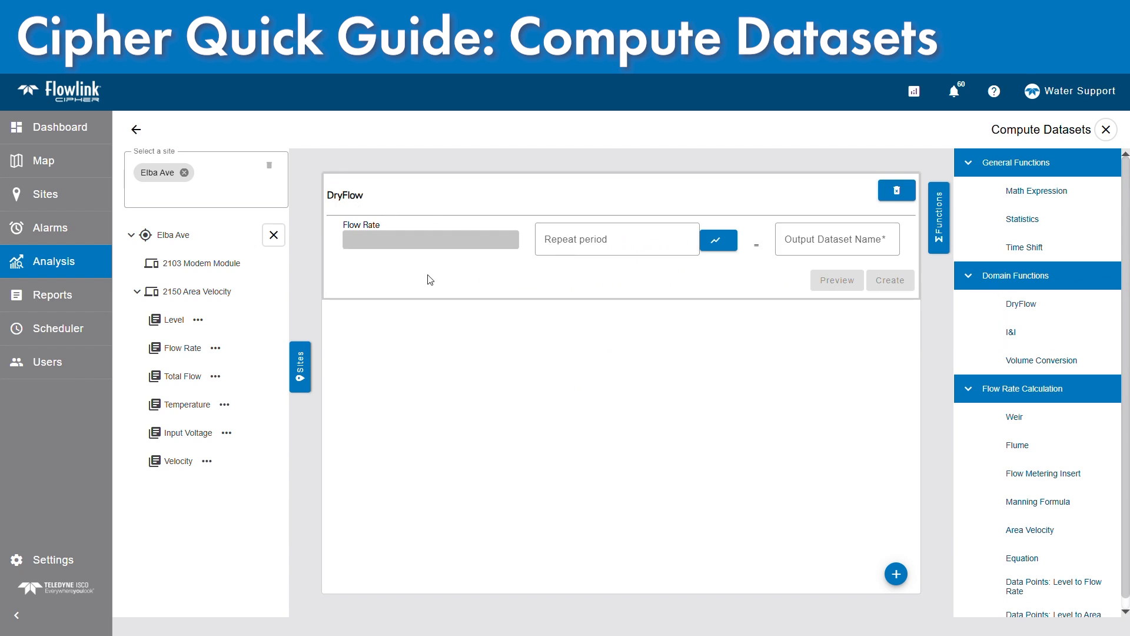
{"action": "left_click_drag", "start_coordinate": [169, 351], "coordinate": [392, 239]}
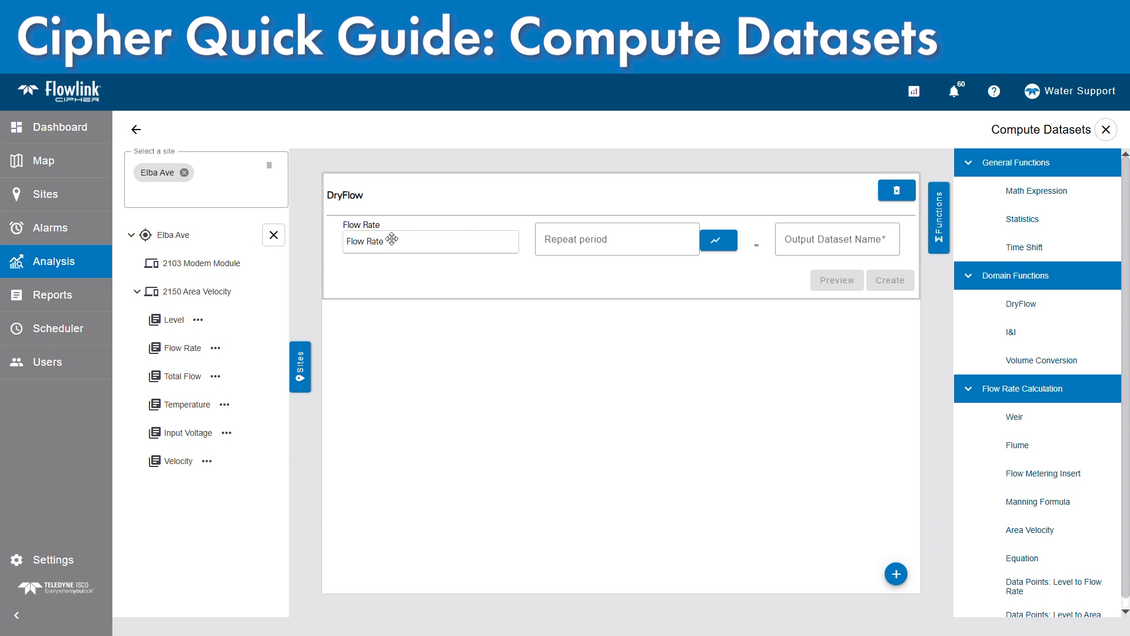
Set the DryFlow repeat period from the flow graph to the dry-weather week 5/1/2025 11:05 AM to 5/8/2025 11:05 AM
{"action": "left_click", "coordinate": [620, 246]}
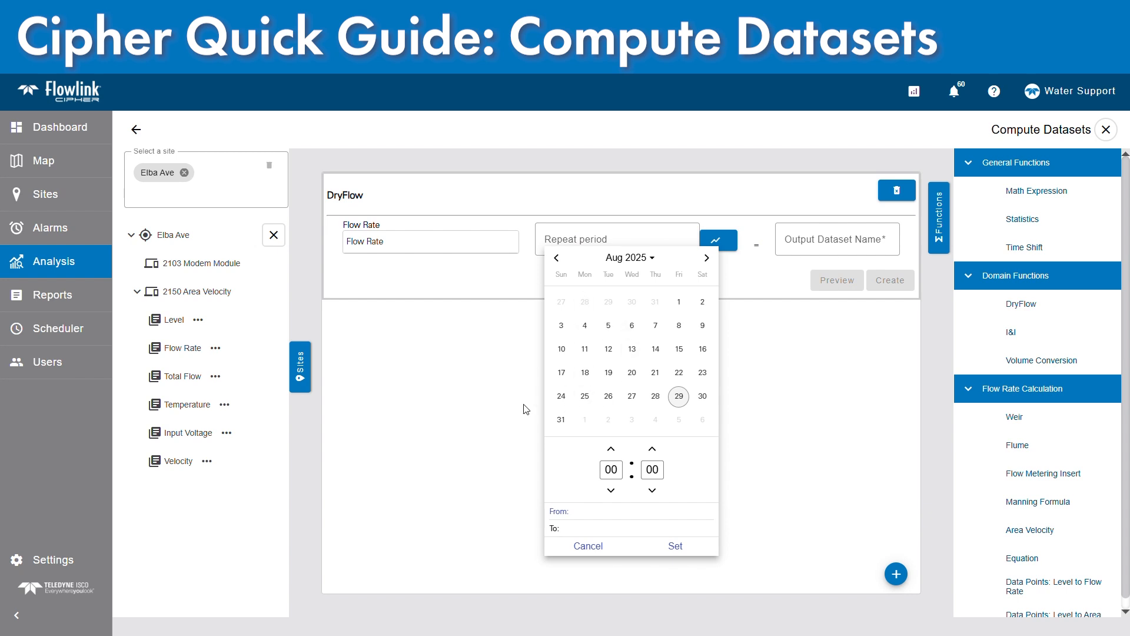
{"action": "left_click", "coordinate": [496, 404]}
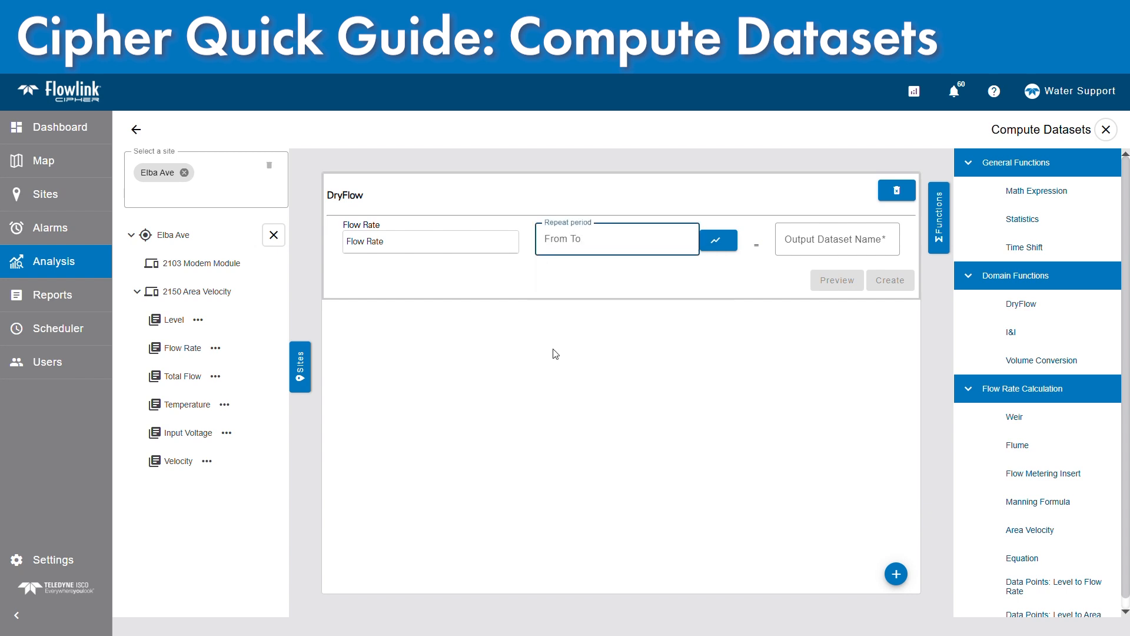
{"action": "left_click", "coordinate": [717, 250]}
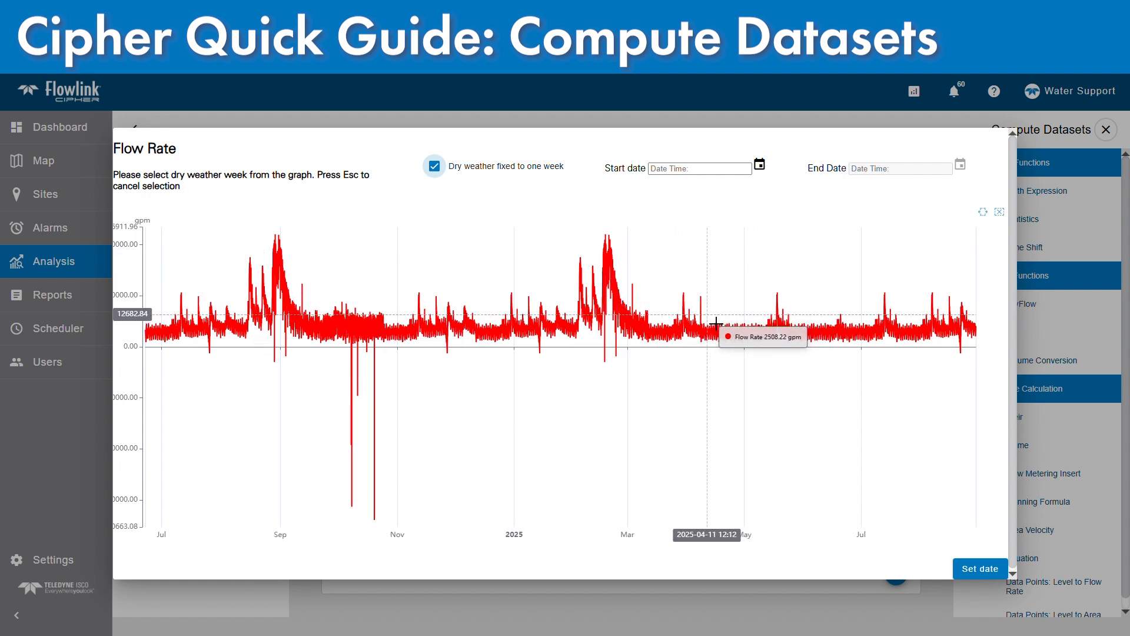
{"action": "mouse_move", "coordinate": [716, 323]}
{"action": "left_mouse_down"}
{"action": "mouse_move", "coordinate": [752, 320]}
{"action": "mouse_move", "coordinate": [737, 322]}
{"action": "mouse_move", "coordinate": [757, 309]}
{"action": "left_mouse_up"}
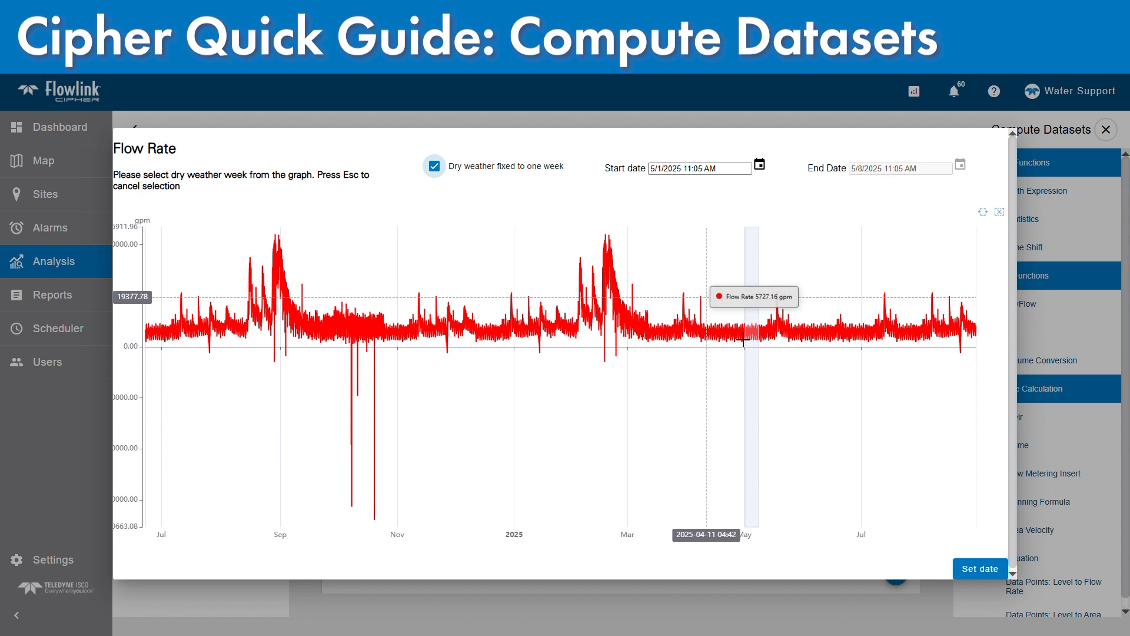
{"action": "left_click", "coordinate": [991, 571]}
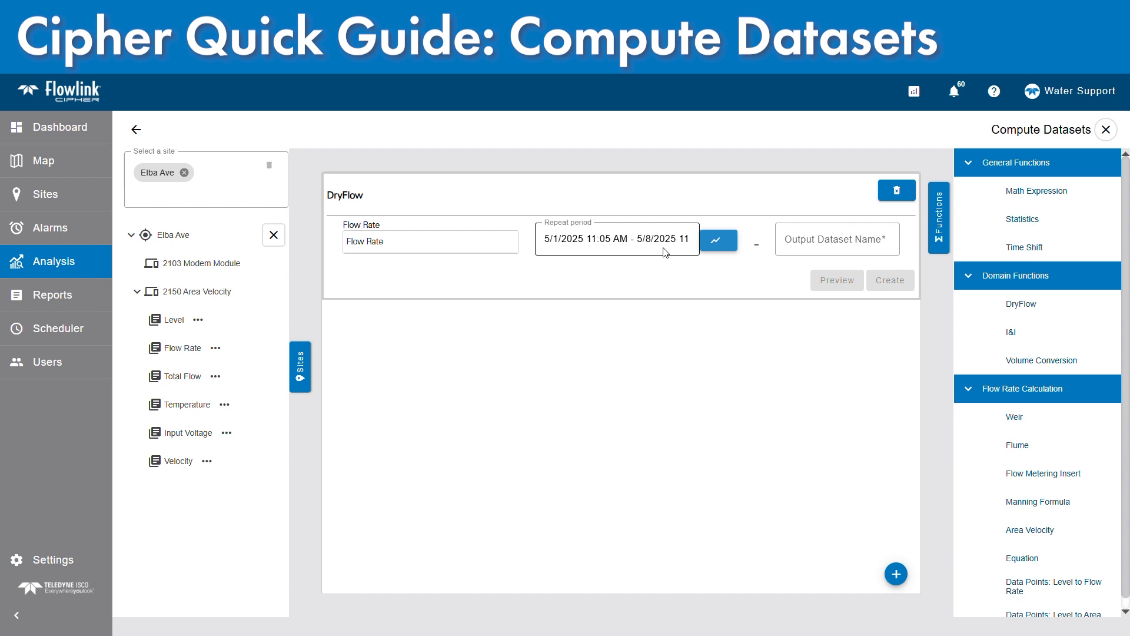
Create the dry-flow dataset with the output name Elba Ave DW, and clear the DryFlow function from the workspace
{"action": "left_click", "coordinate": [796, 245]}
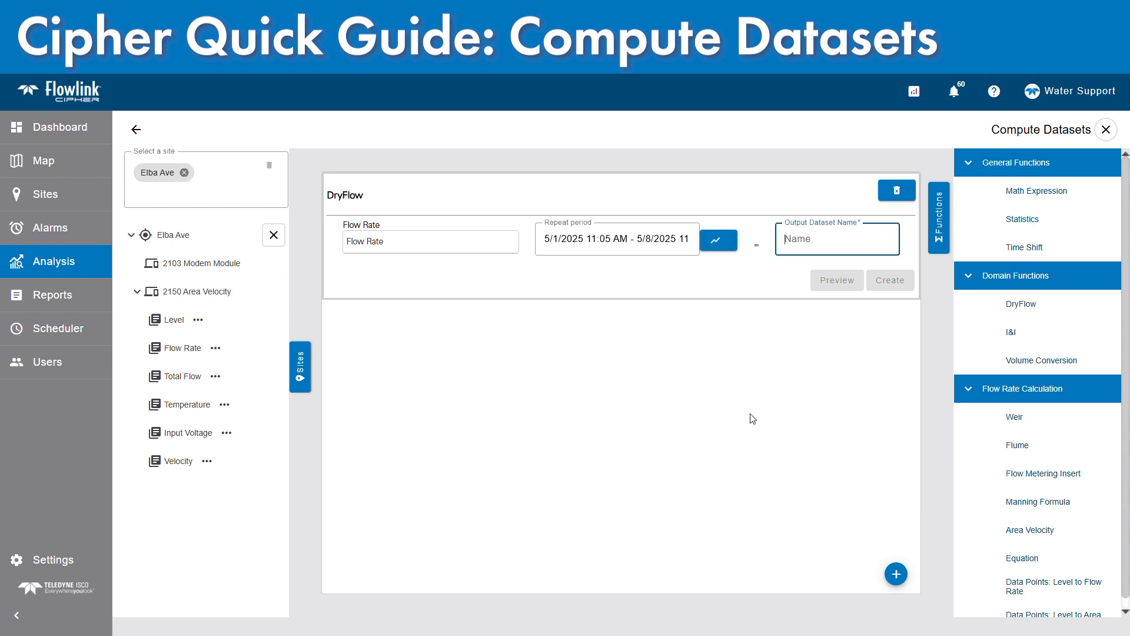
{"action": "type", "text": "Elba Ave DW"}
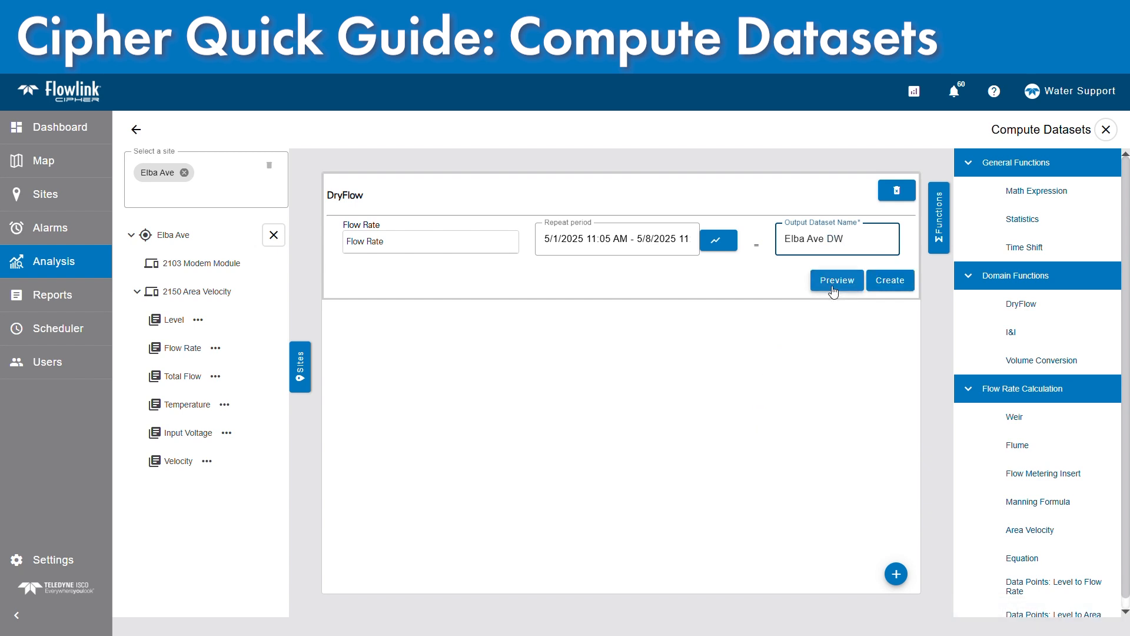
{"action": "left_click", "coordinate": [891, 282]}
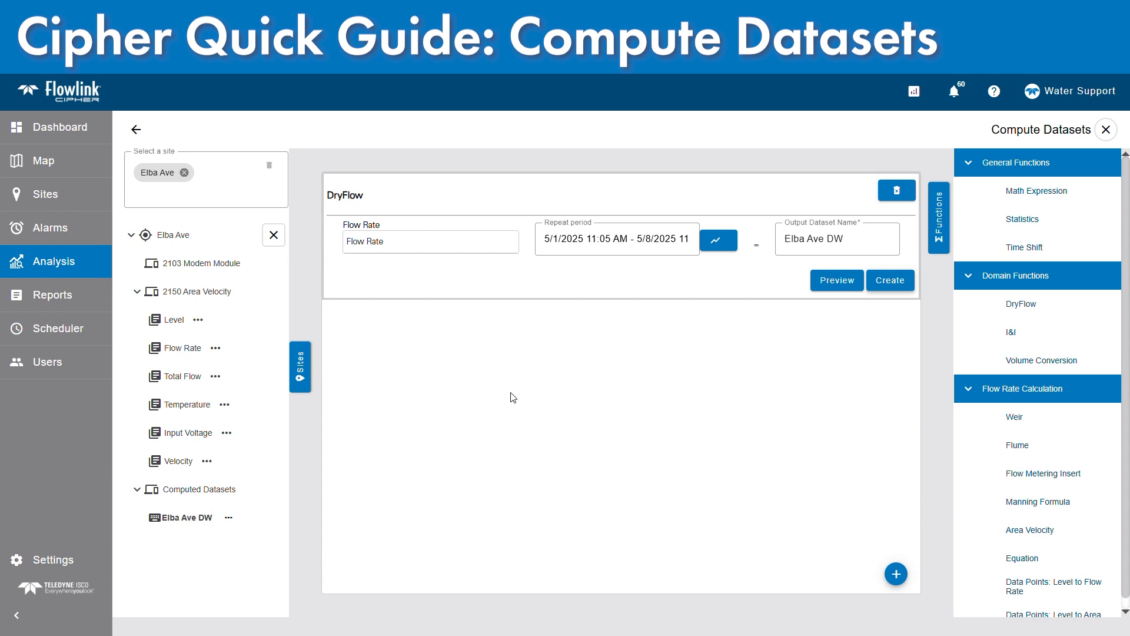
{"action": "left_click", "coordinate": [897, 191]}
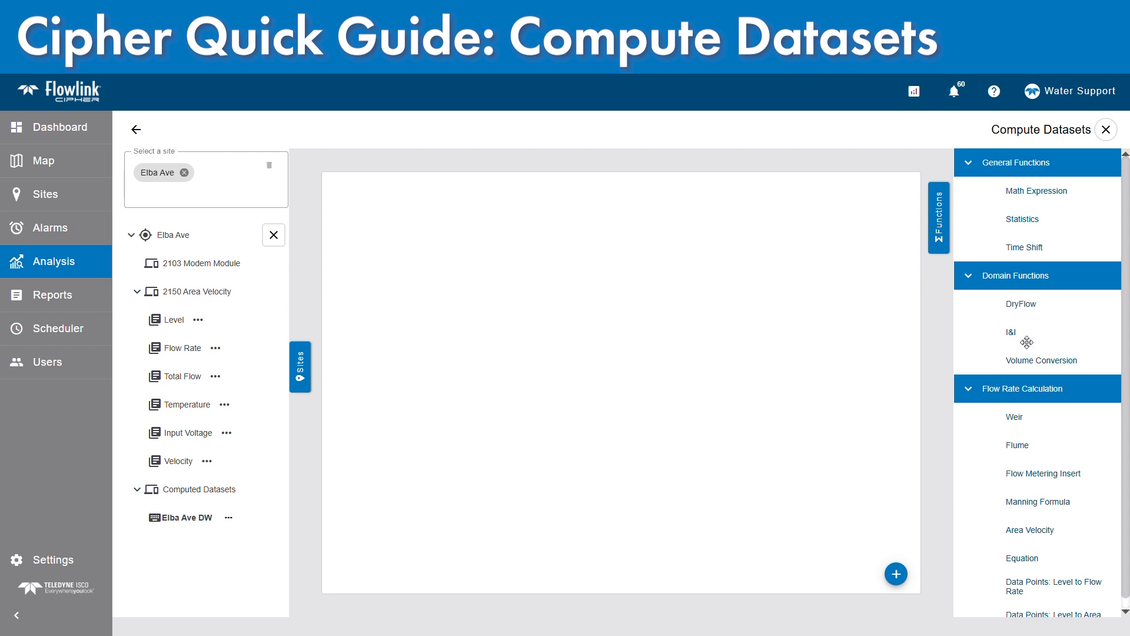
Add the I&I function to the workspace with Flow Rate as its flow input and Elba Ave DW as its DryFlow input
{"action": "left_click_drag", "start_coordinate": [1027, 339], "coordinate": [545, 258]}
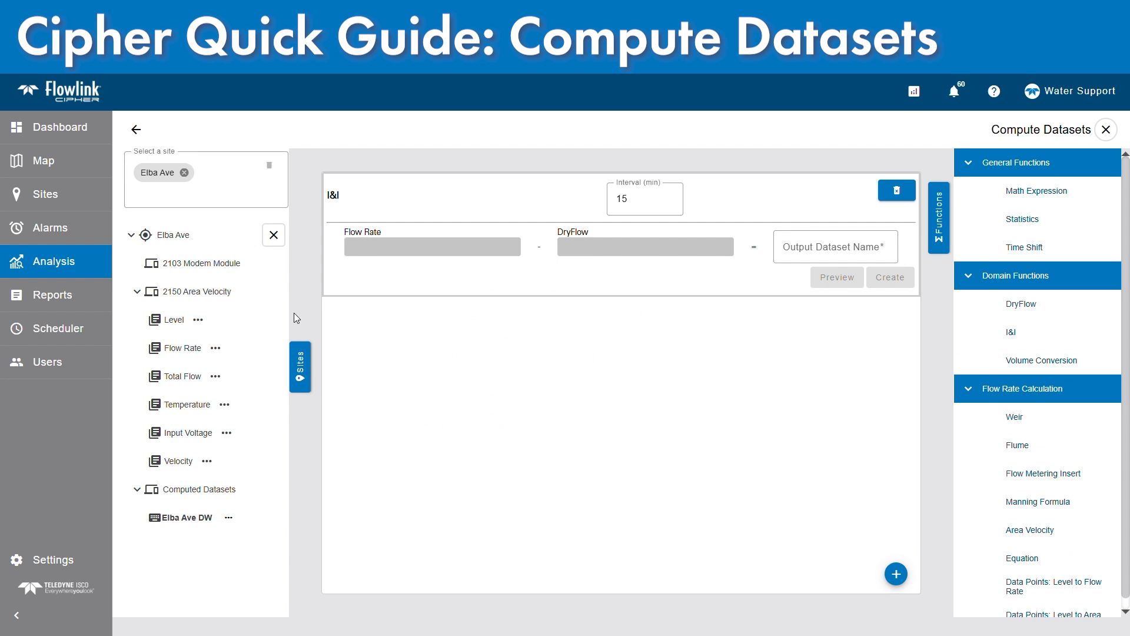
{"action": "left_click_drag", "start_coordinate": [161, 356], "coordinate": [513, 256]}
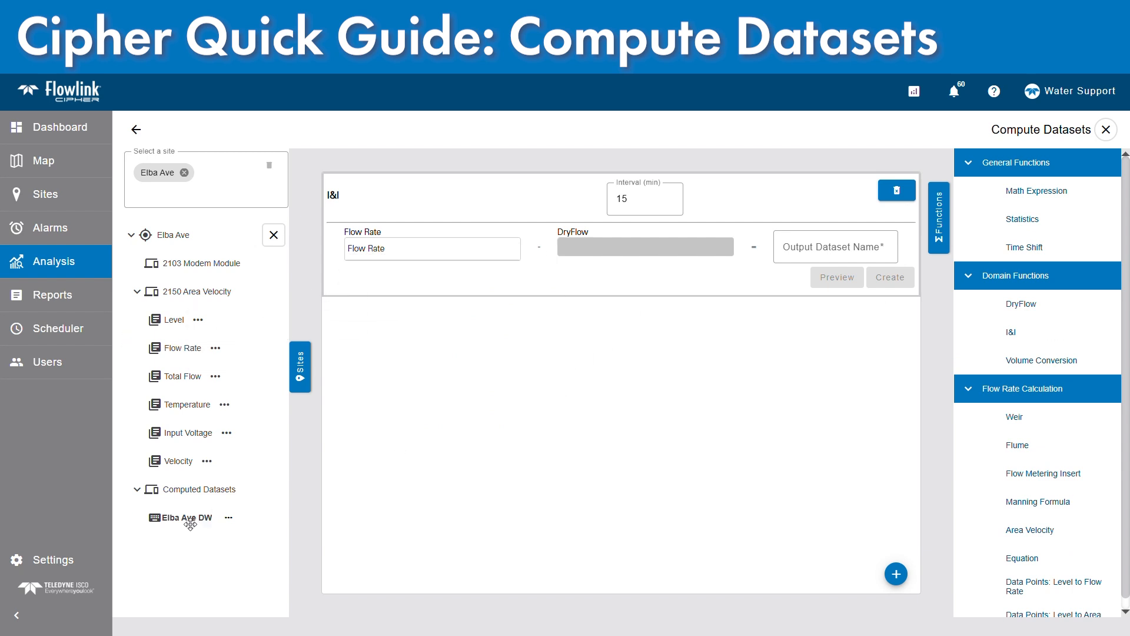
{"action": "left_click_drag", "start_coordinate": [189, 524], "coordinate": [599, 252]}
Create the I&I dataset with the output name Elba Ave I and I, and clear the function from the workspace
{"action": "left_click", "coordinate": [778, 246]}
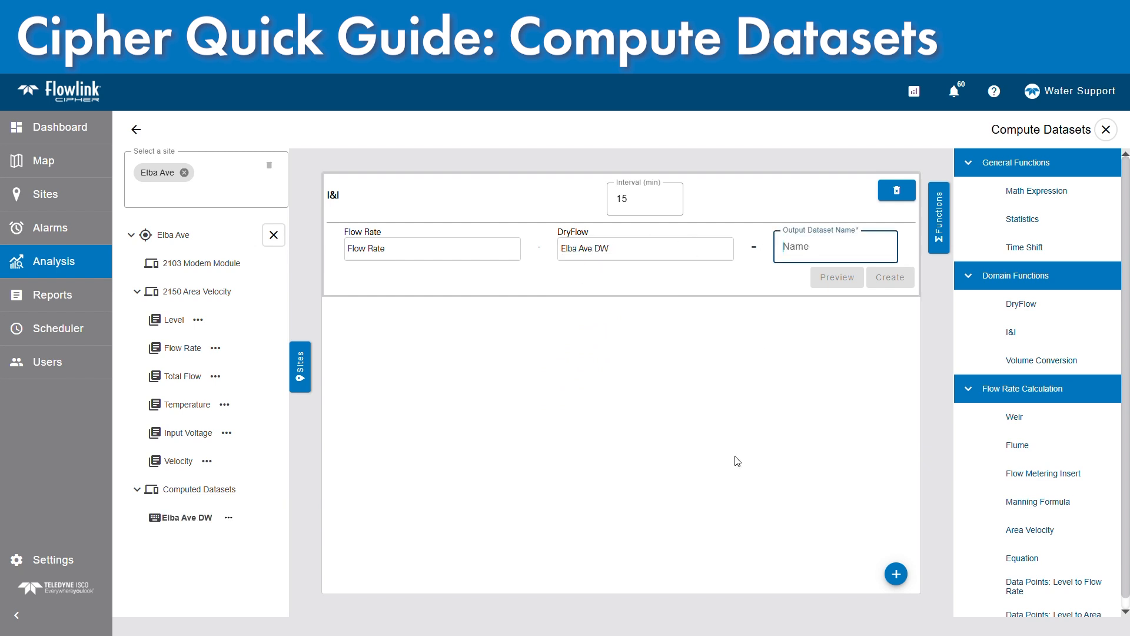
{"action": "type", "text": "Elba Ave I and I"}
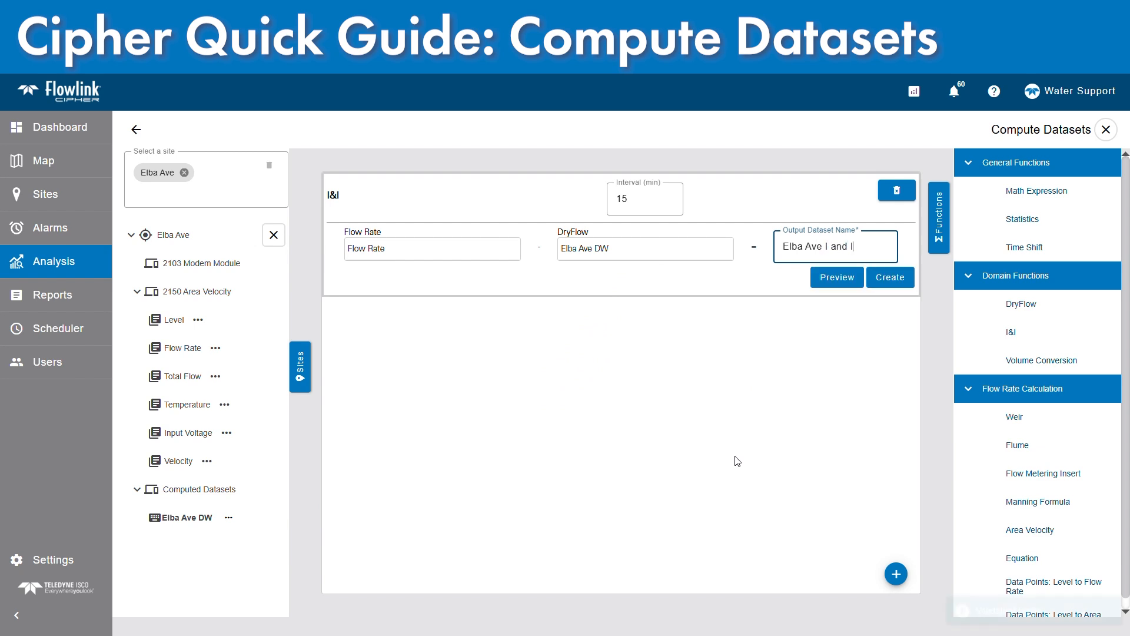
{"action": "left_click", "coordinate": [897, 281]}
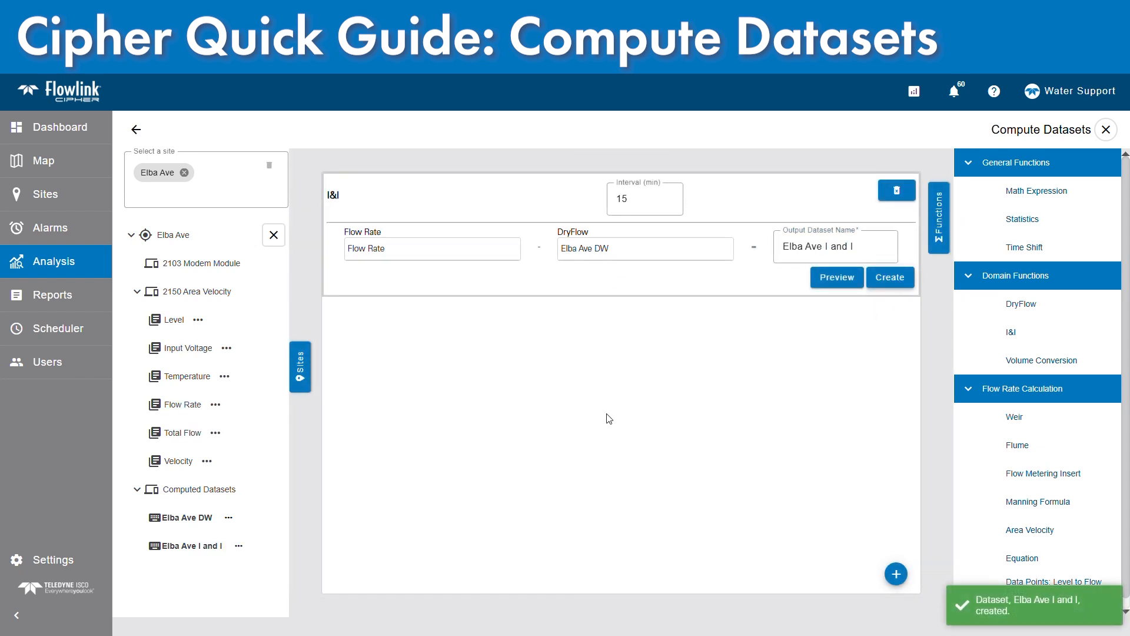
{"action": "left_click", "coordinate": [897, 190]}
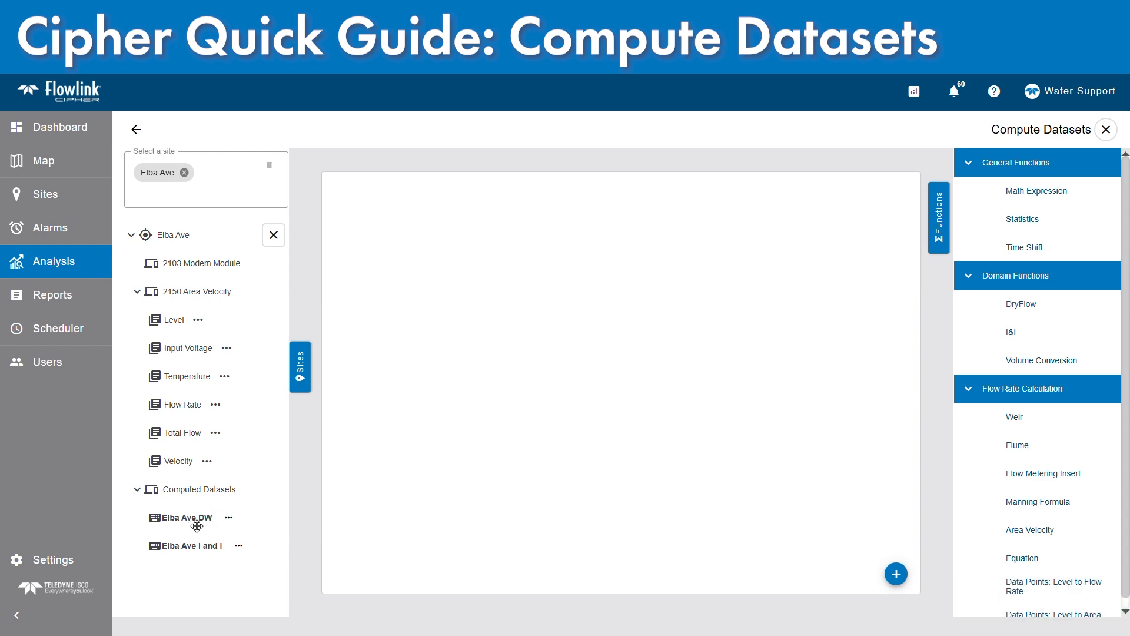
Start a new graph in Analysis and select Elba Ave as its site
{"action": "left_click", "coordinate": [102, 263]}
{"action": "left_click", "coordinate": [1101, 583]}
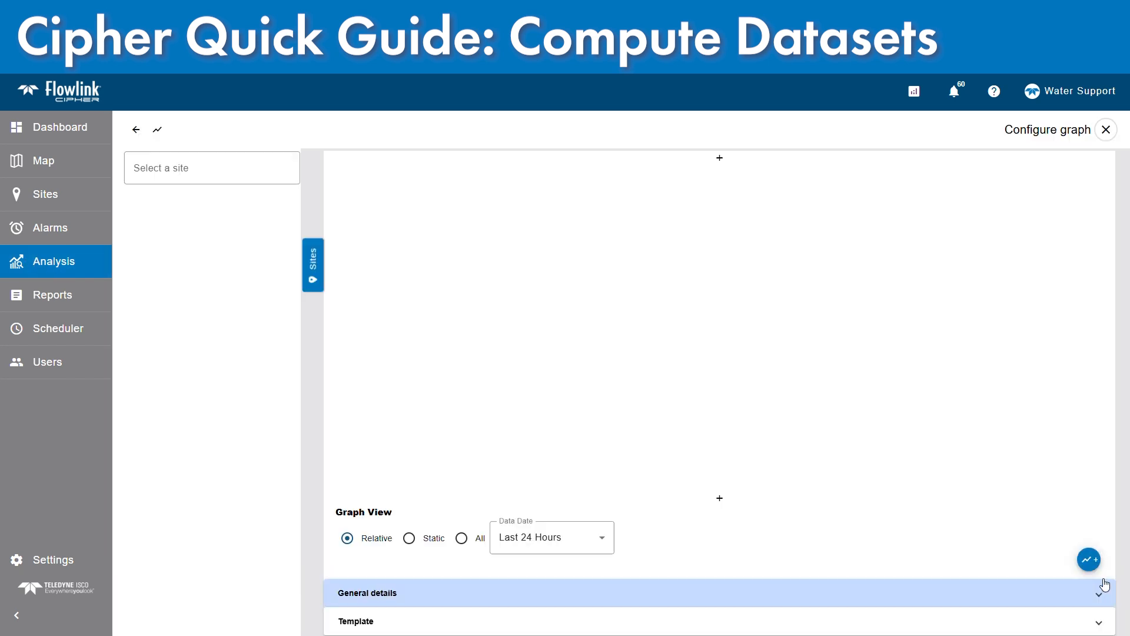
{"action": "left_click", "coordinate": [194, 169]}
{"action": "scroll", "coordinate": [207, 298], "scroll_direction": "down", "scroll_amount": 2}
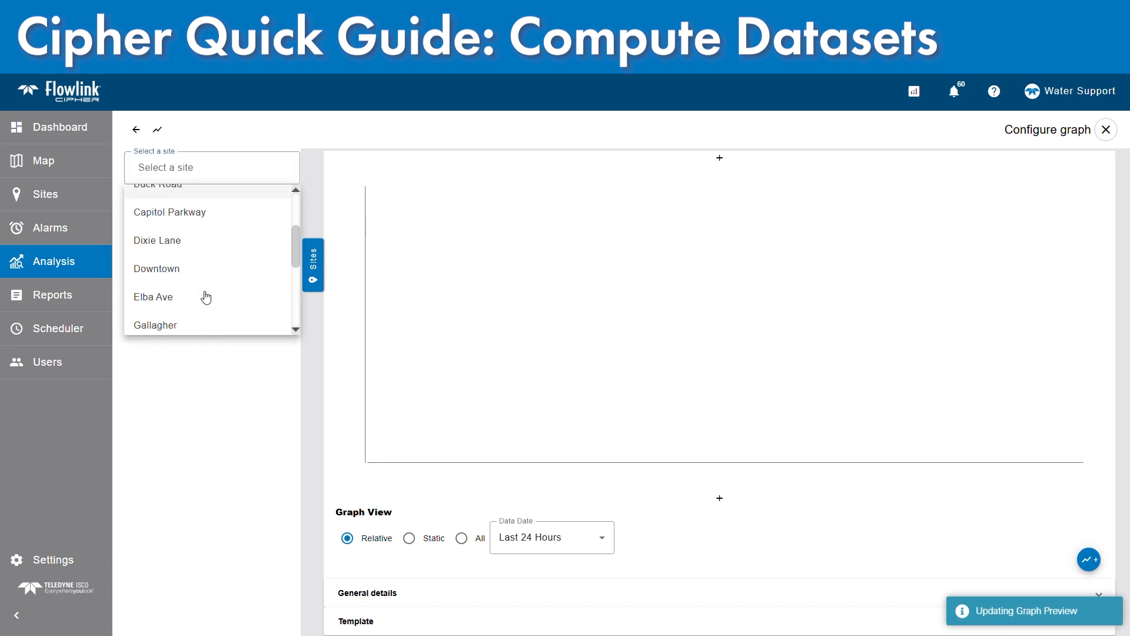
{"action": "left_click", "coordinate": [191, 296]}
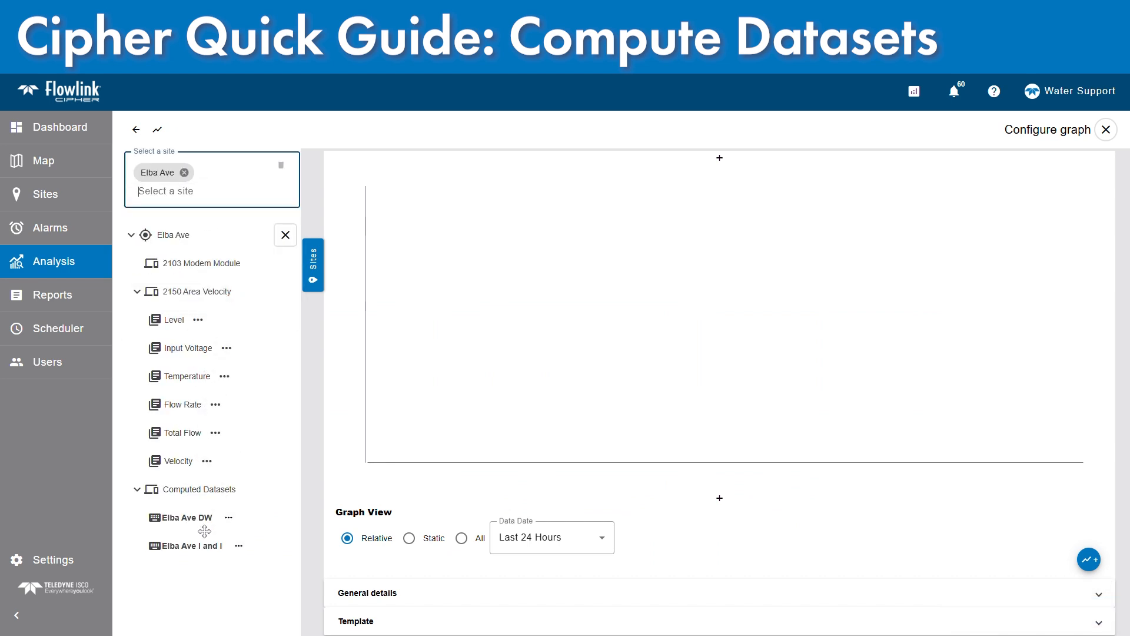
Plot the Flow Rate and Elba Ave I and I datasets together on the graph
{"action": "left_click", "coordinate": [181, 412]}
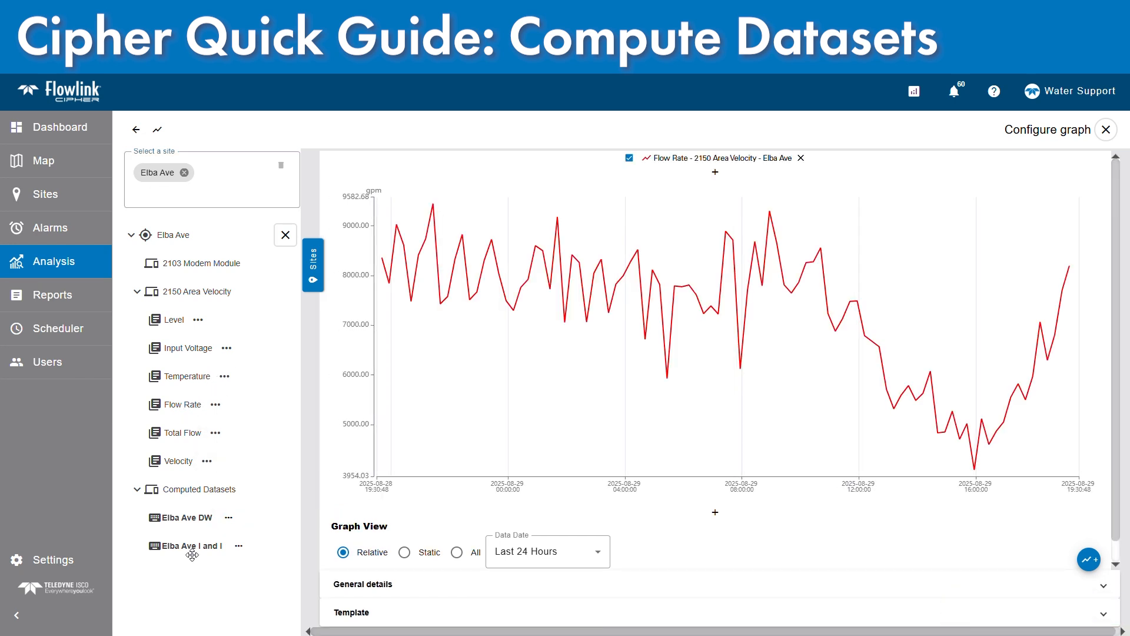
{"action": "left_click_drag", "start_coordinate": [192, 555], "coordinate": [572, 379]}
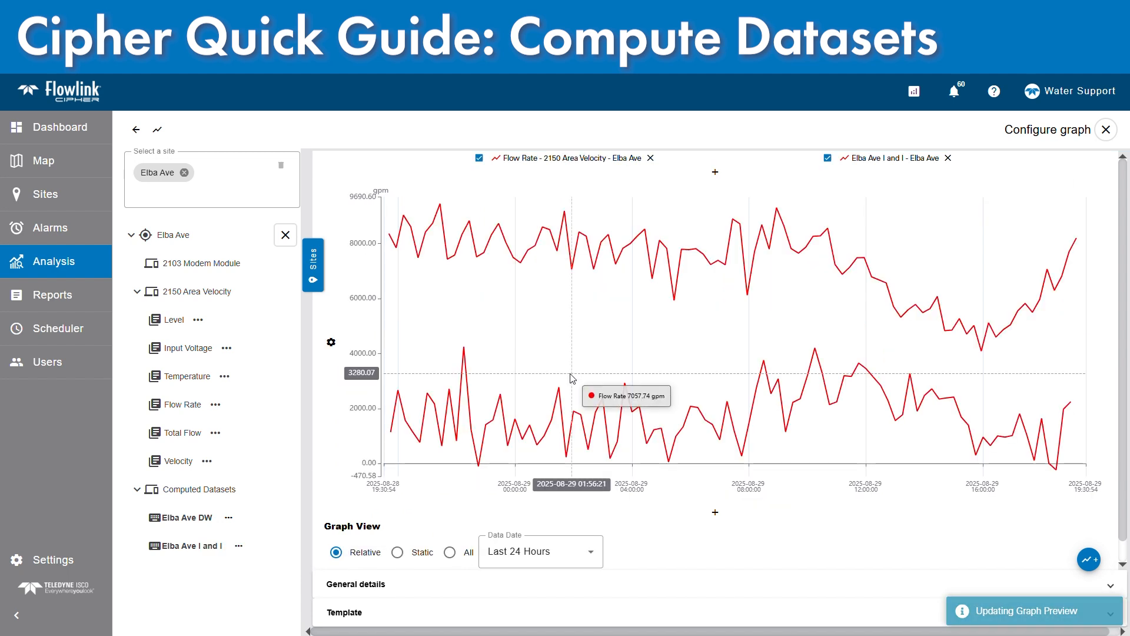
Change the line color of the Elba Ave I and I series to cyan
{"action": "left_click", "coordinate": [905, 160]}
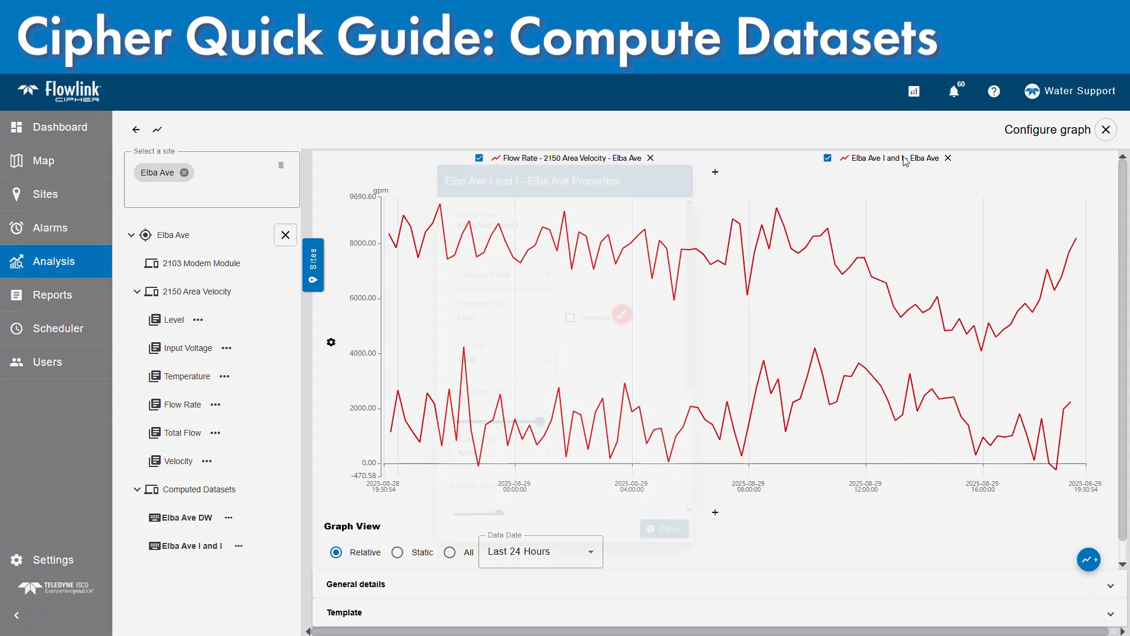
{"action": "left_click", "coordinate": [628, 311]}
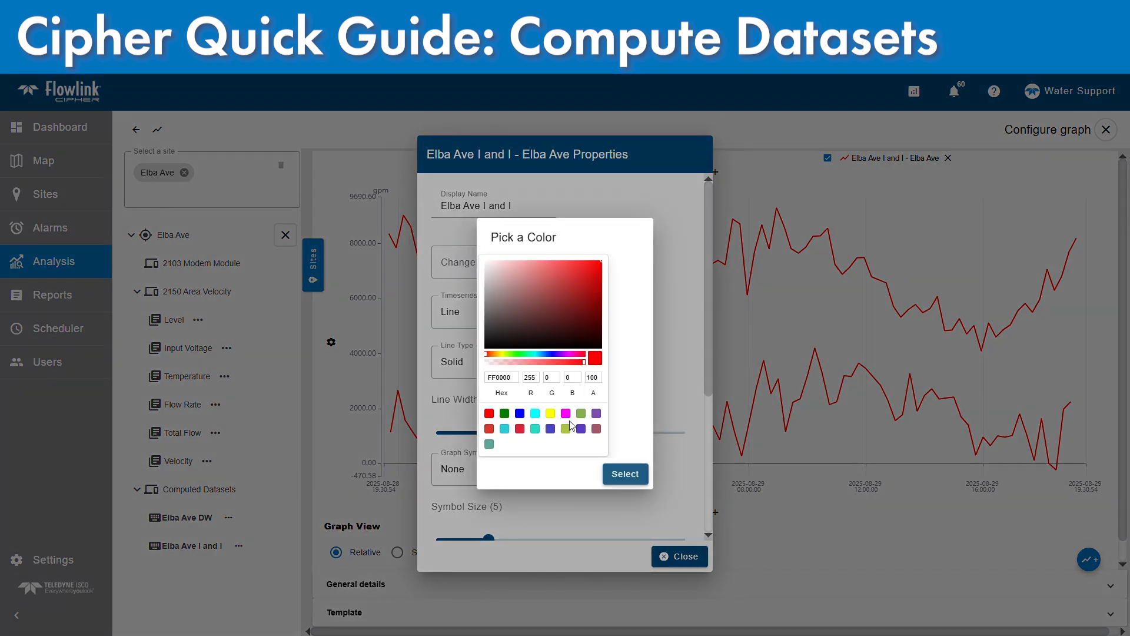
{"action": "left_click", "coordinate": [535, 413]}
{"action": "left_click", "coordinate": [607, 471]}
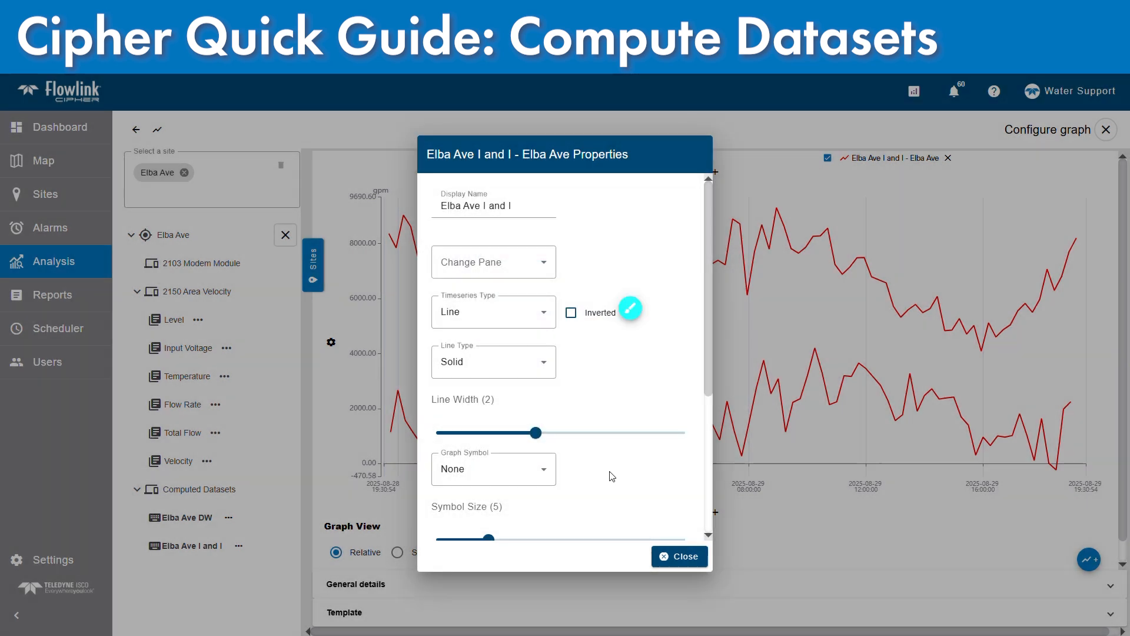
{"action": "left_click", "coordinate": [680, 555]}
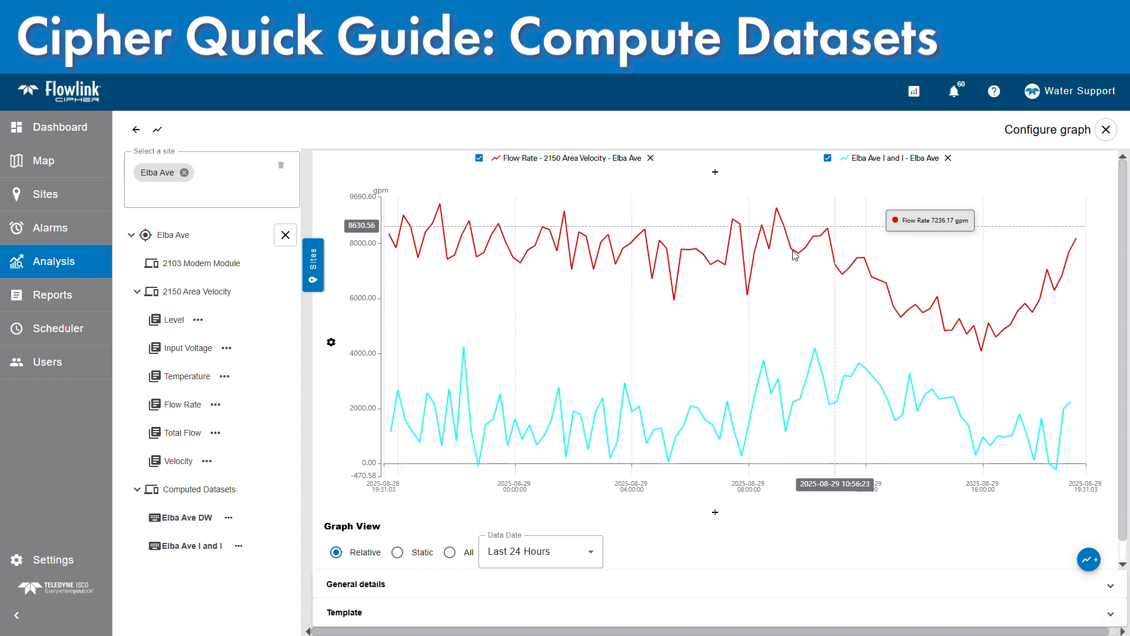
Examine the Flow Rate and Elba Ave I and I series over a longer period reaching back to mid-August 2025
{"action": "scroll", "coordinate": [677, 306], "scroll_direction": "down", "scroll_amount": 5}
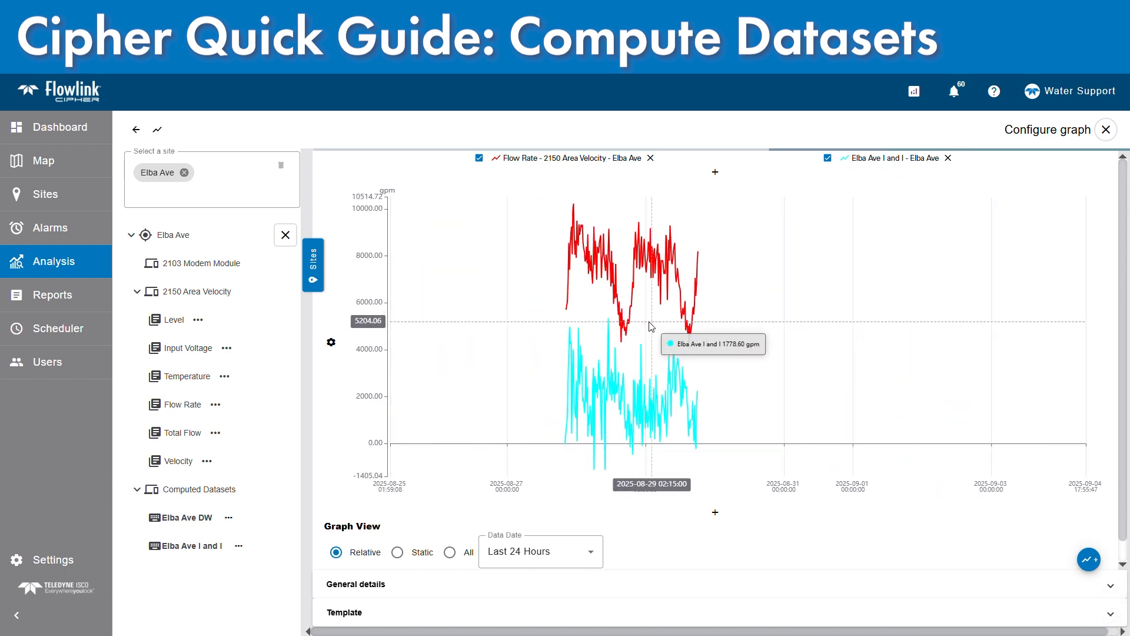
{"action": "left_click_drag", "start_coordinate": [622, 329], "coordinate": [915, 301]}
{"action": "scroll", "coordinate": [679, 304], "scroll_direction": "down", "scroll_amount": 1}
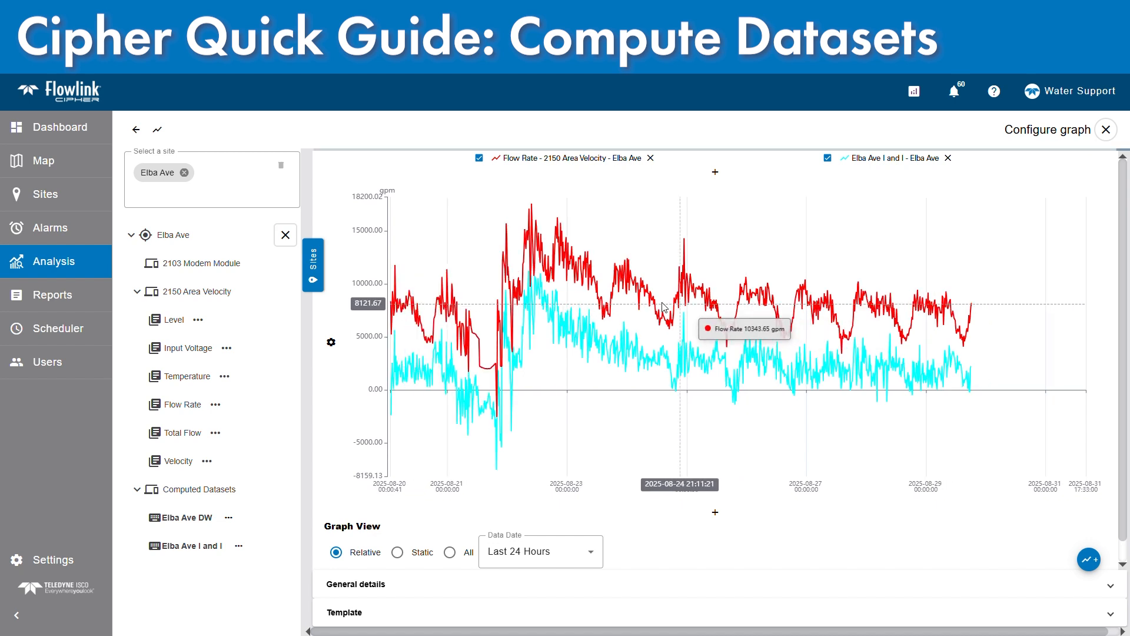
{"action": "scroll", "coordinate": [628, 299], "scroll_direction": "up", "scroll_amount": 1}
{"action": "scroll", "coordinate": [629, 299], "scroll_direction": "down", "scroll_amount": 3}
{"action": "scroll", "coordinate": [627, 305], "scroll_direction": "down", "scroll_amount": 1}
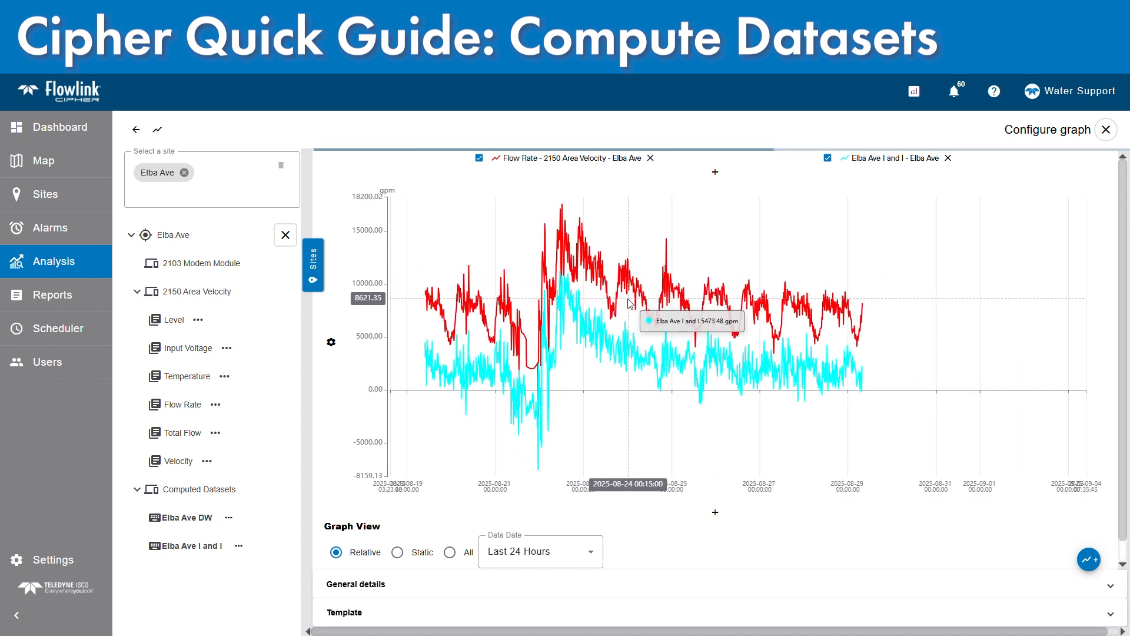
{"action": "left_click_drag", "start_coordinate": [625, 307], "coordinate": [829, 306]}
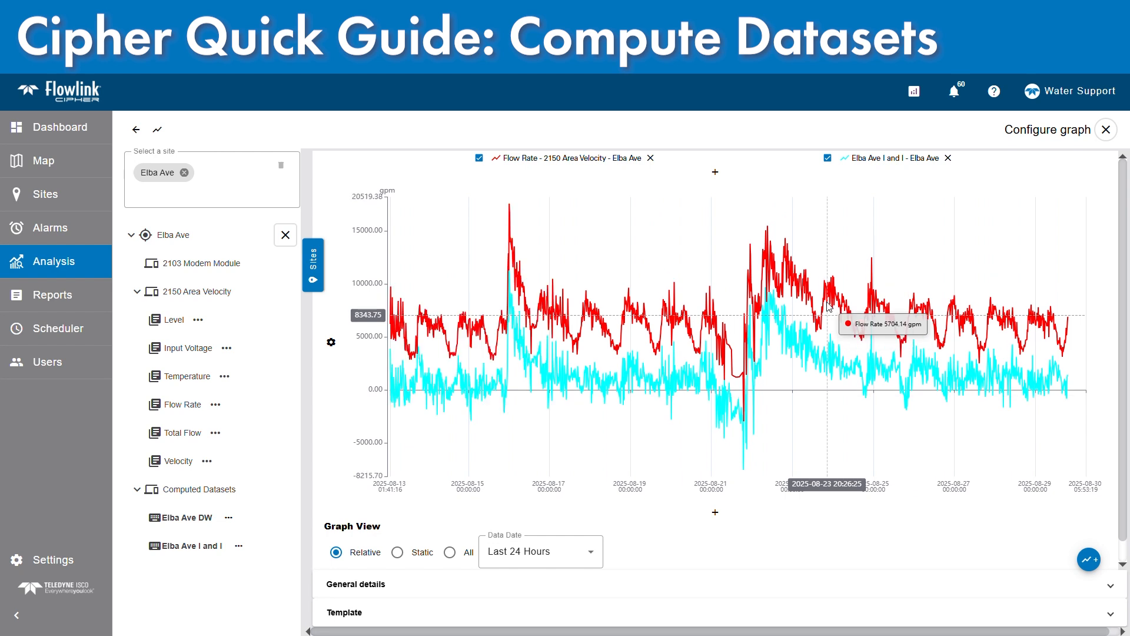